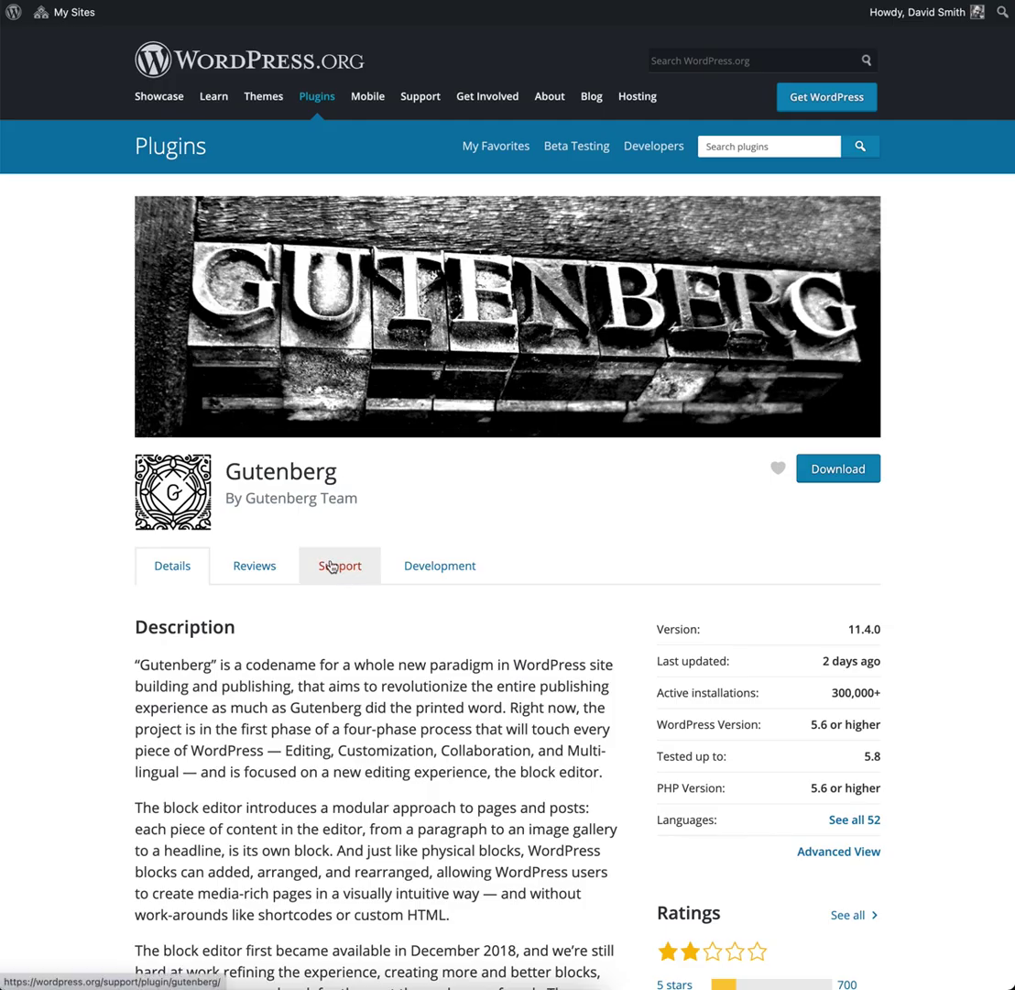
Step: Highlight the Gutenberg Team author credit on the Gutenberg plugin page
drag(221, 503, 387, 507)
Step: Open the Add New plugins page and highlight the Gutenberg title and Gutenberg Team author line
click(388, 506)
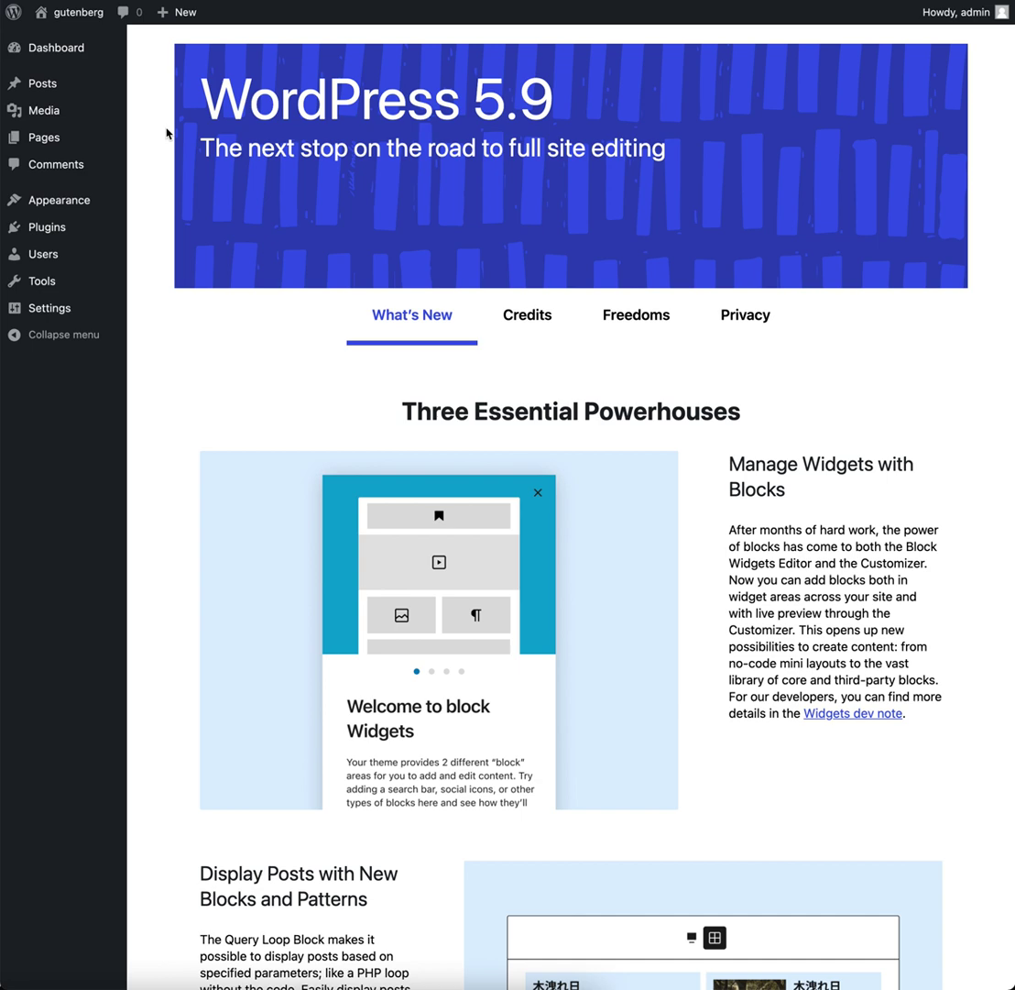
mouse_move(39, 225)
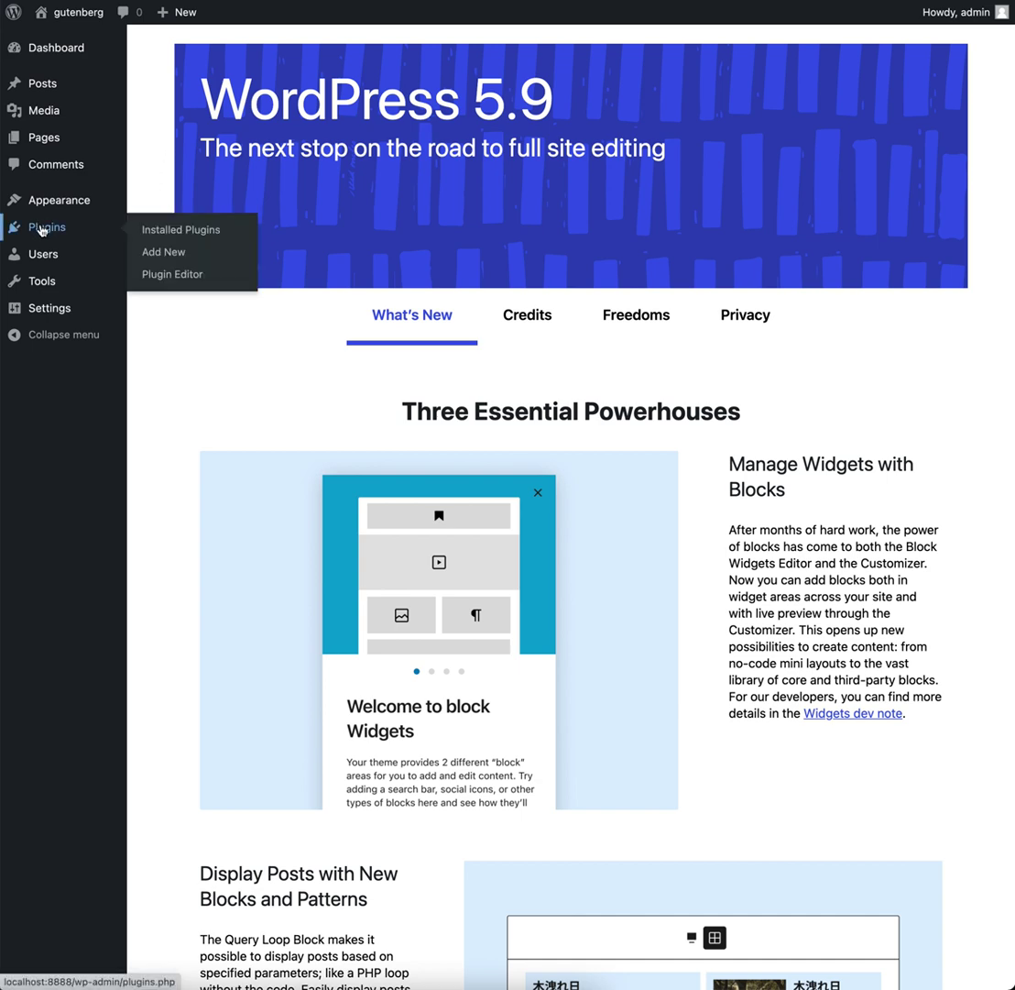
click(176, 256)
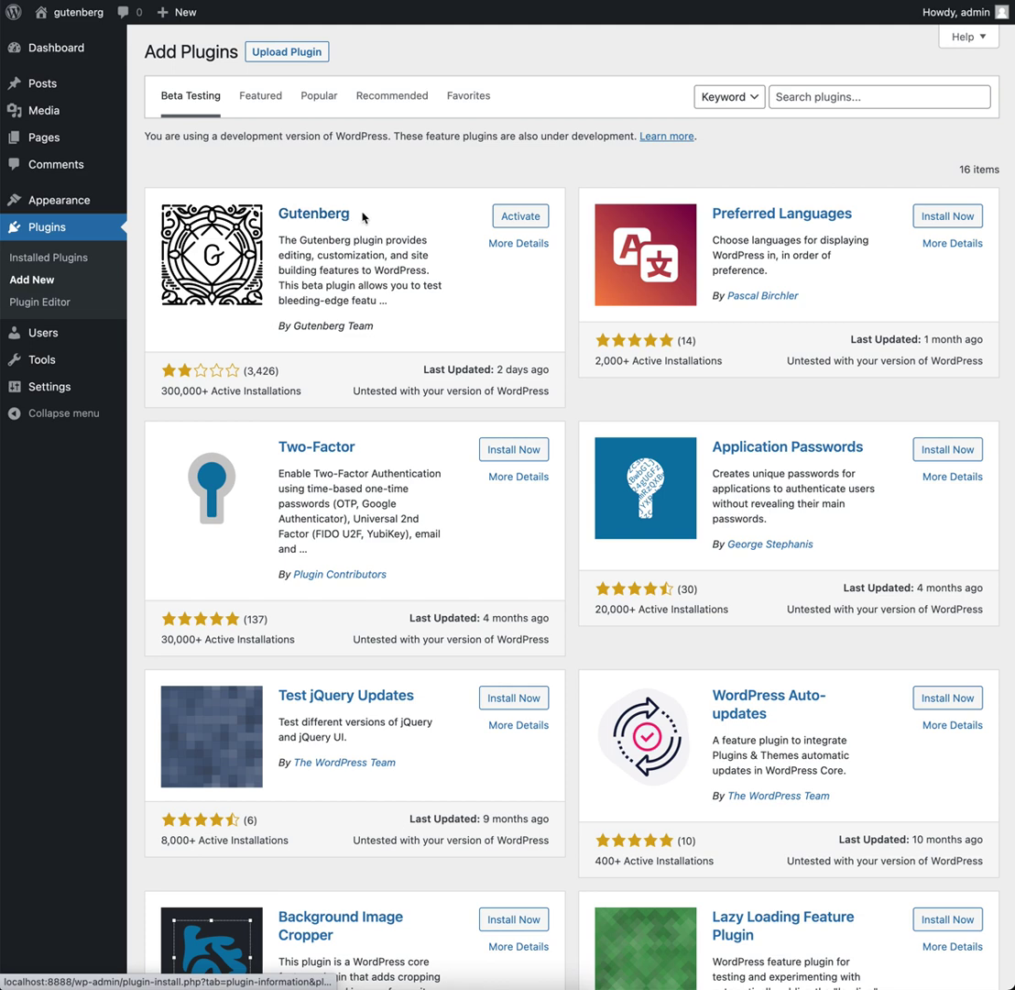
drag(363, 220, 277, 213)
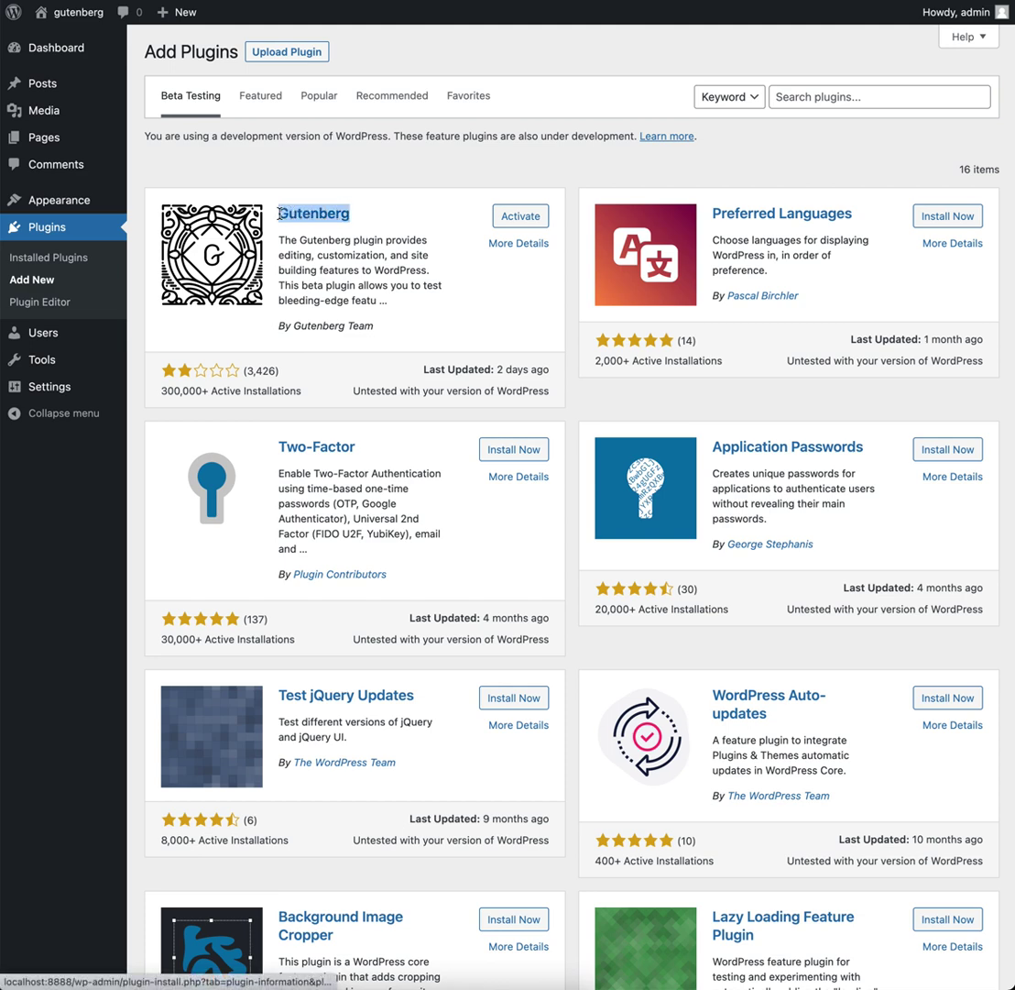
drag(376, 327, 278, 327)
click(408, 336)
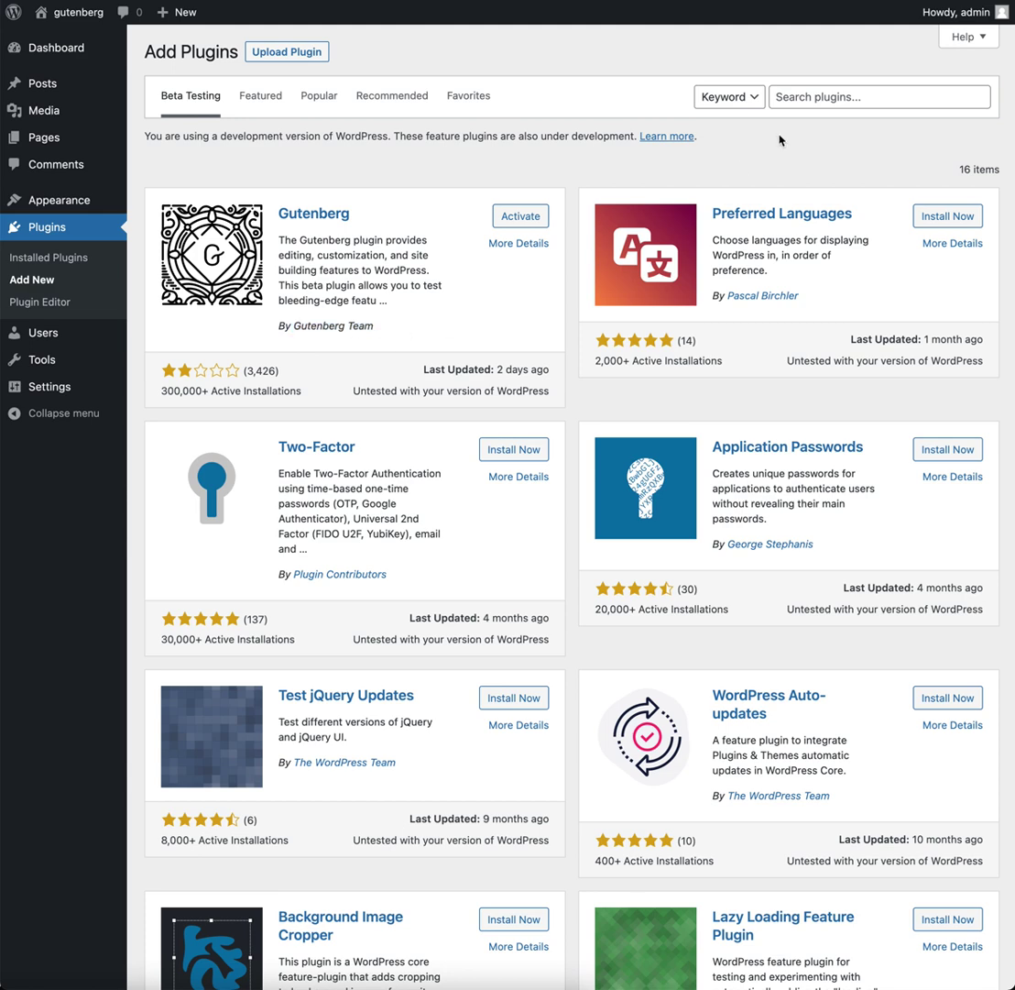
Step: Search the plugin directory for 'The Gutenberg Plugin', then go to Installed Plugins
click(811, 98)
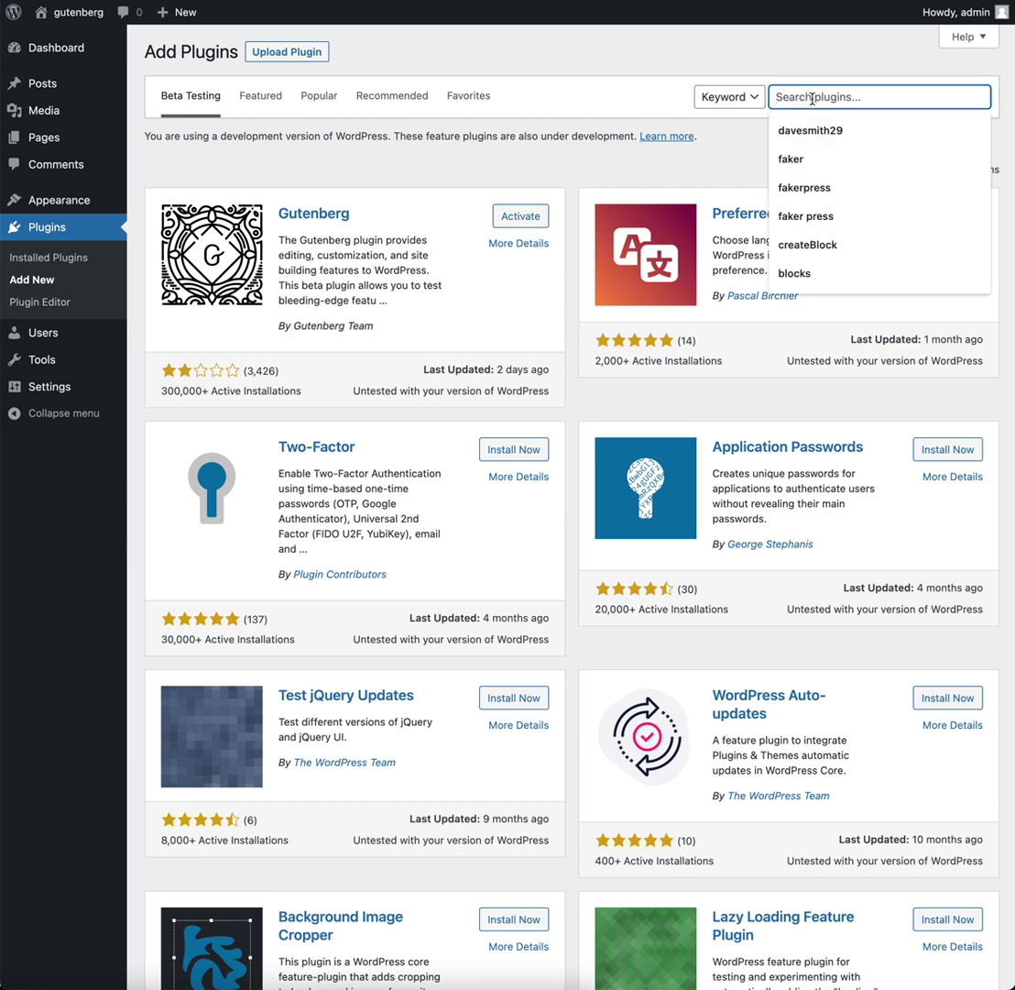
text(The Gutenberg P)
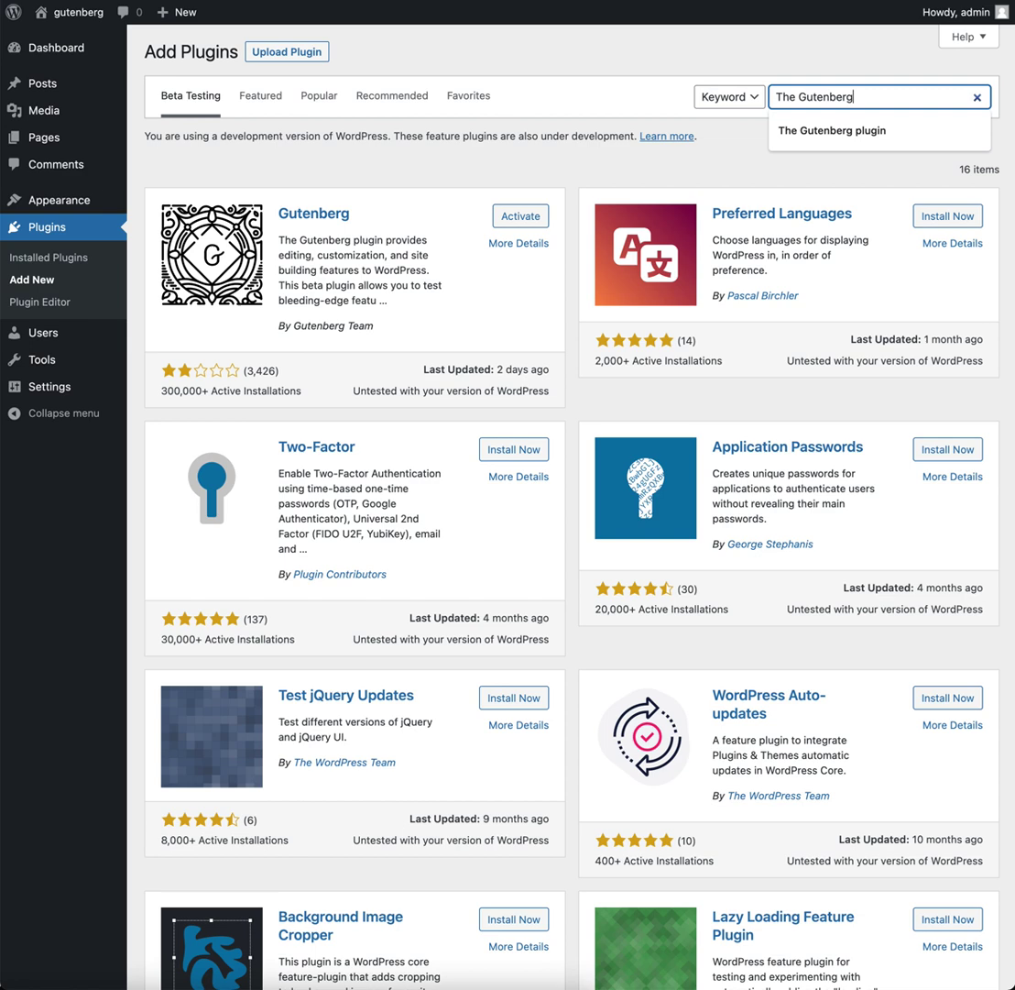
text(lugin)
key(Return)
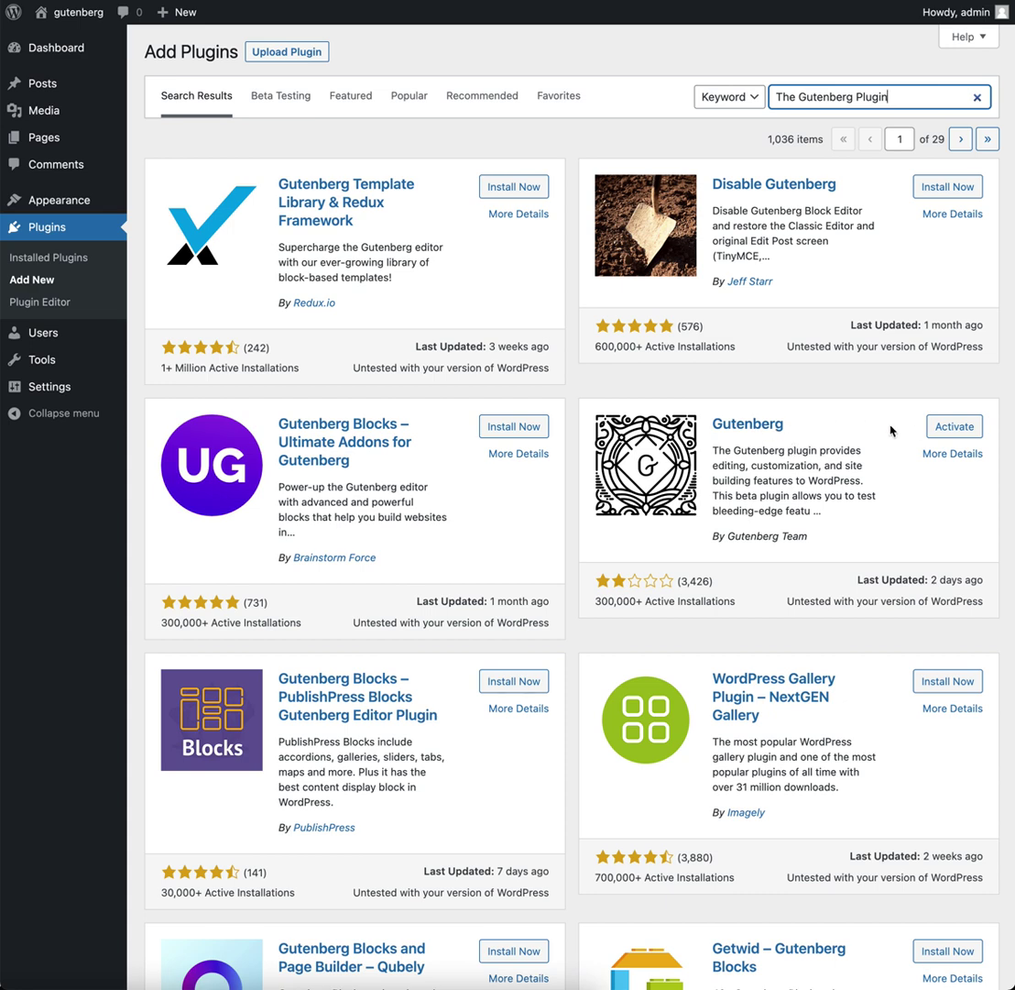
click(956, 431)
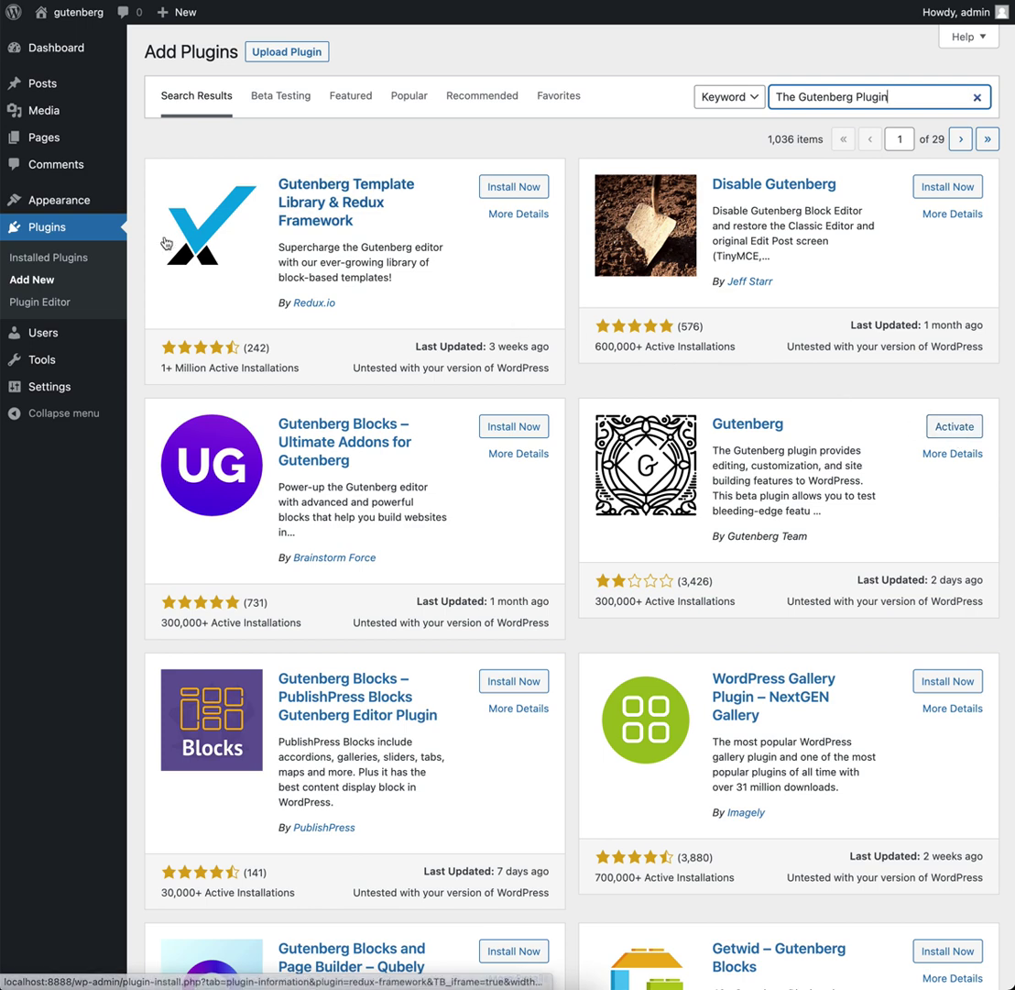
click(84, 234)
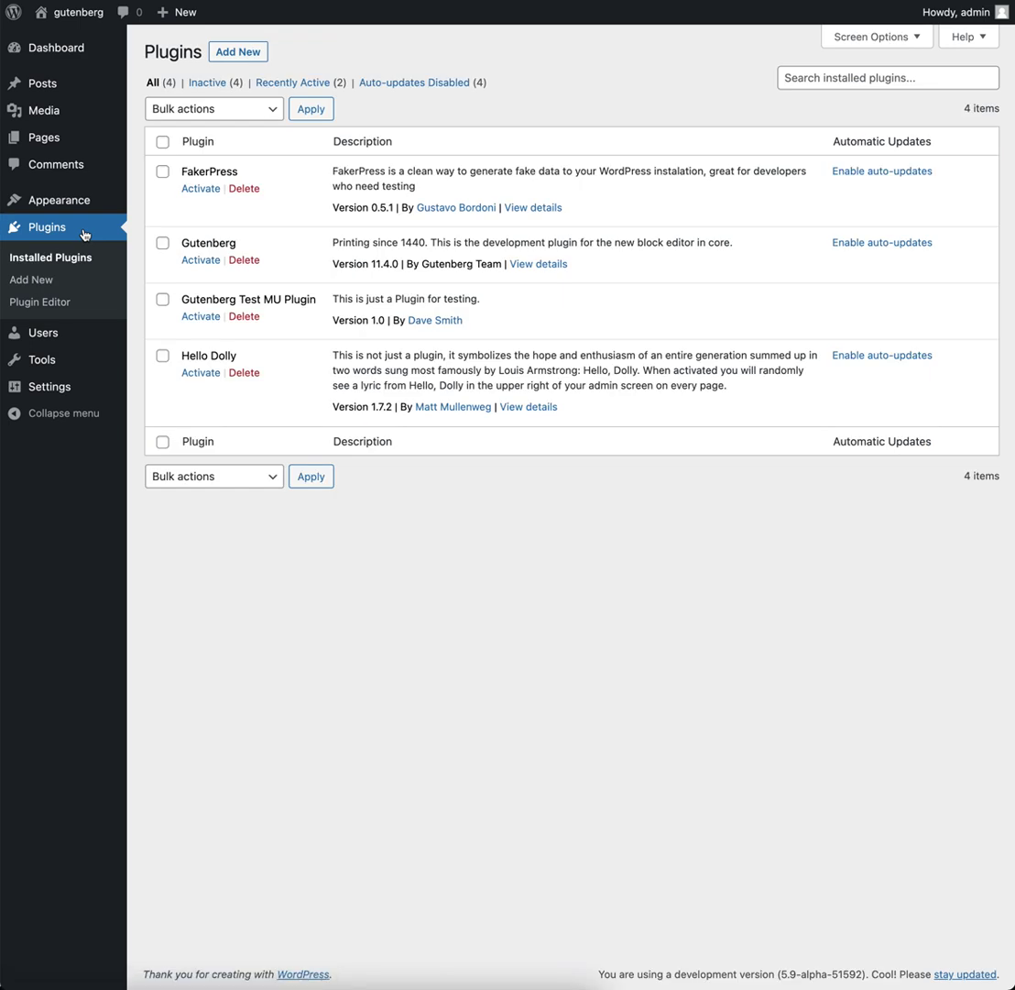
Step: Activate Gutenberg from the Installed Plugins list, revealing its new Gutenberg admin menu entry
click(201, 261)
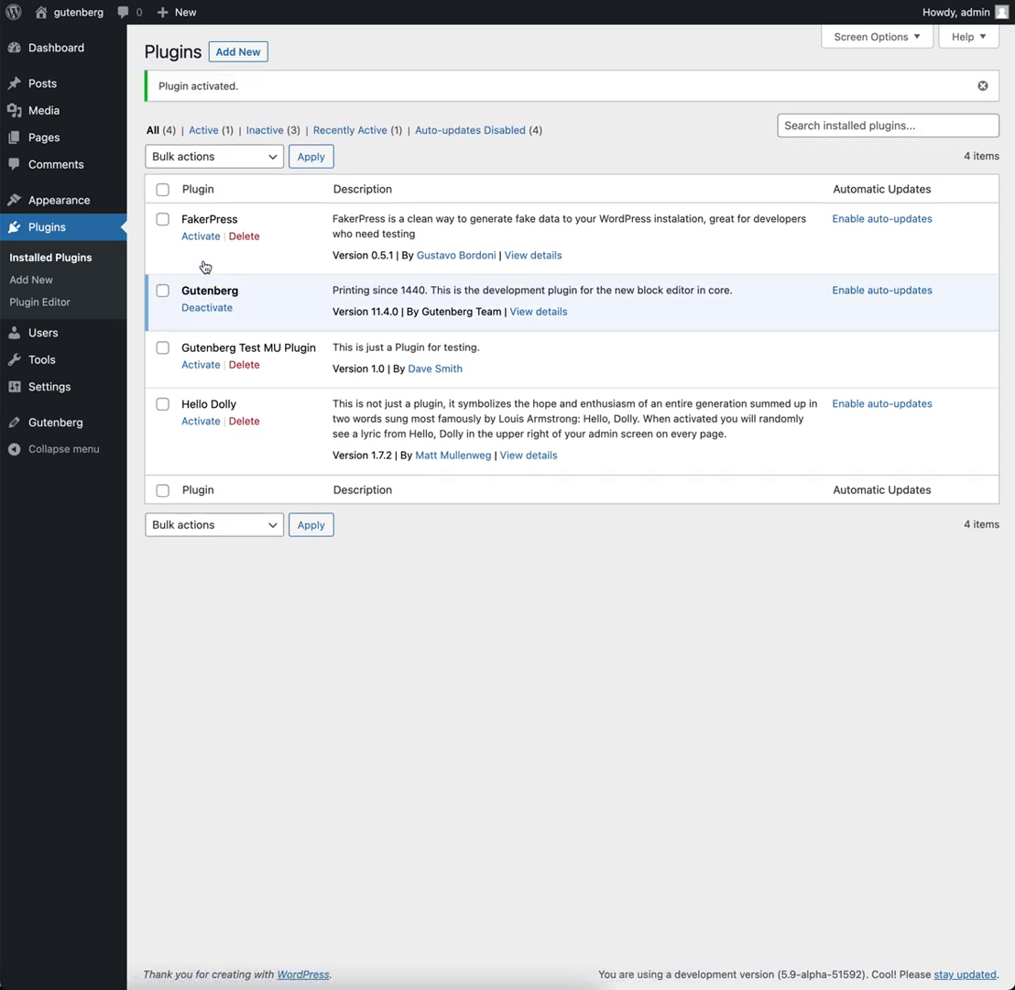
mouse_move(75, 426)
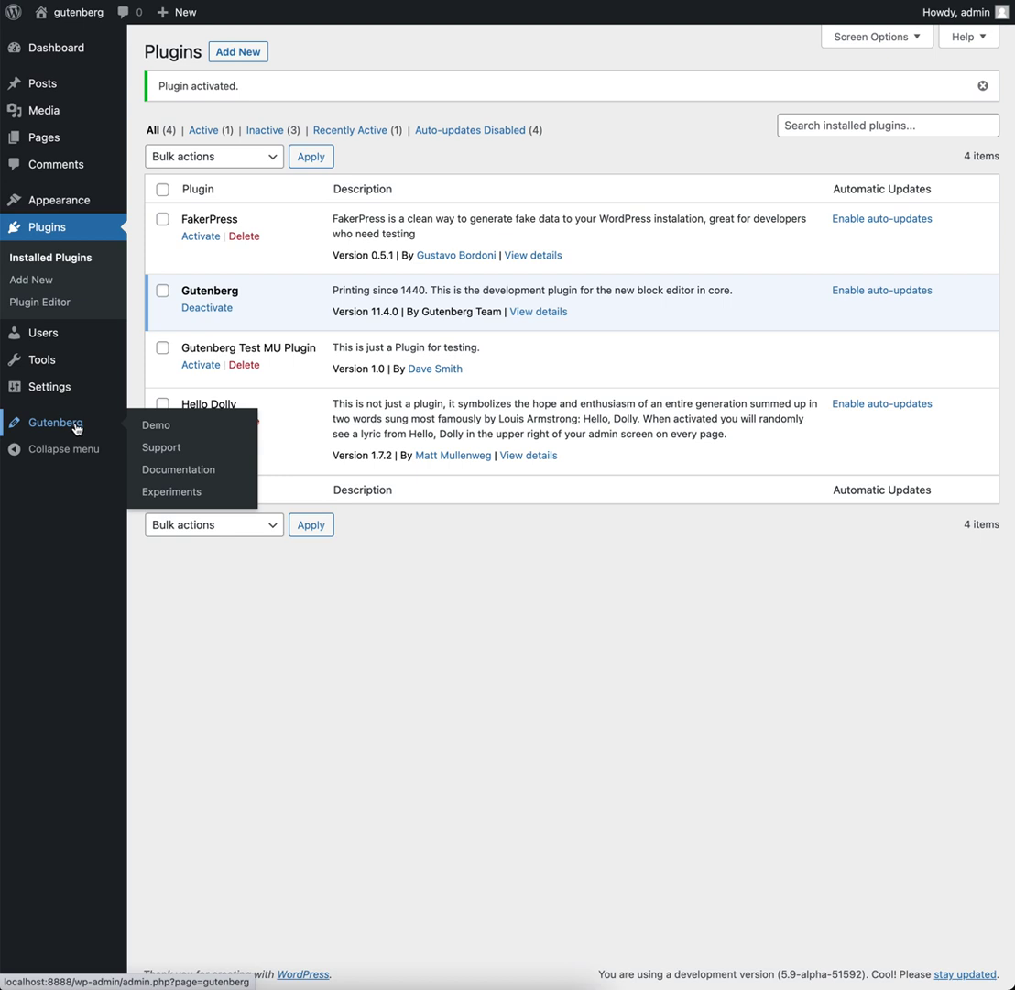
Step: On Gutenberg's Experiments page, enable the Navigation screen experiment and save the changes
click(183, 493)
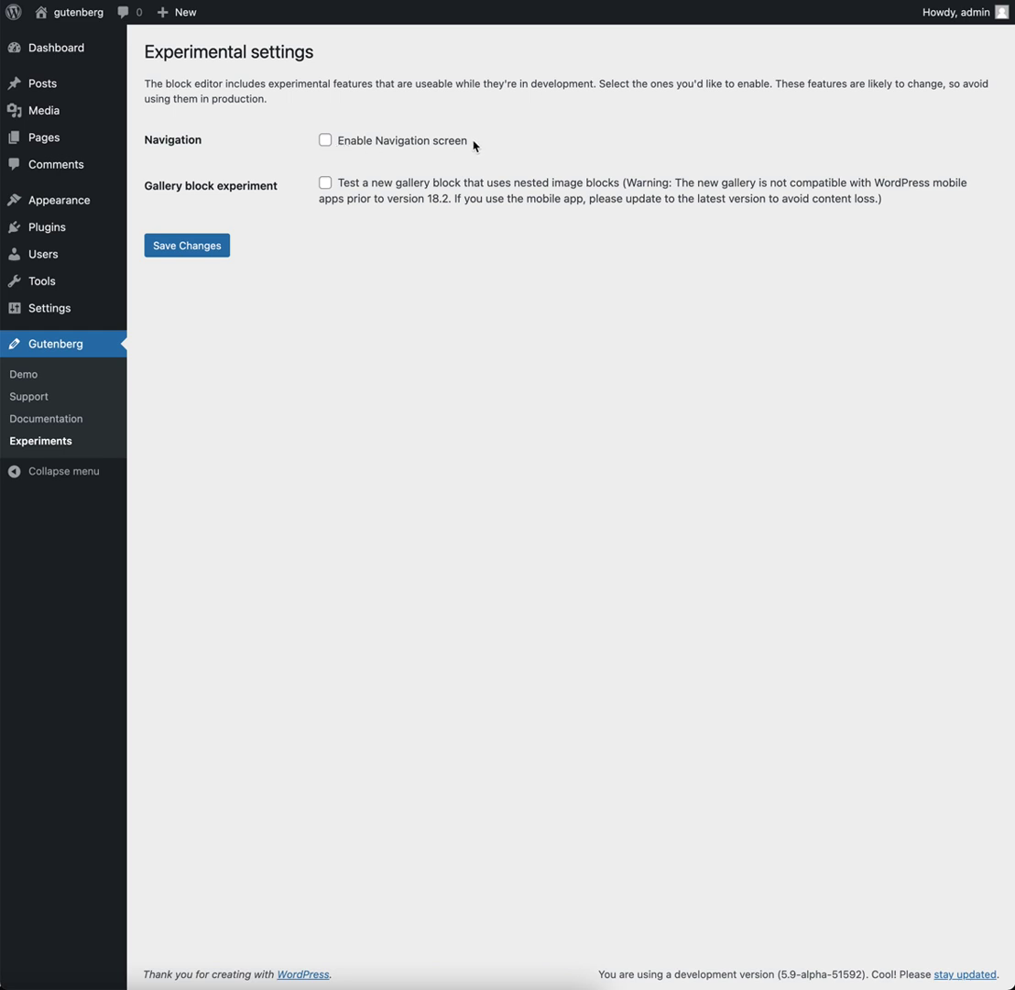
click(327, 142)
click(191, 256)
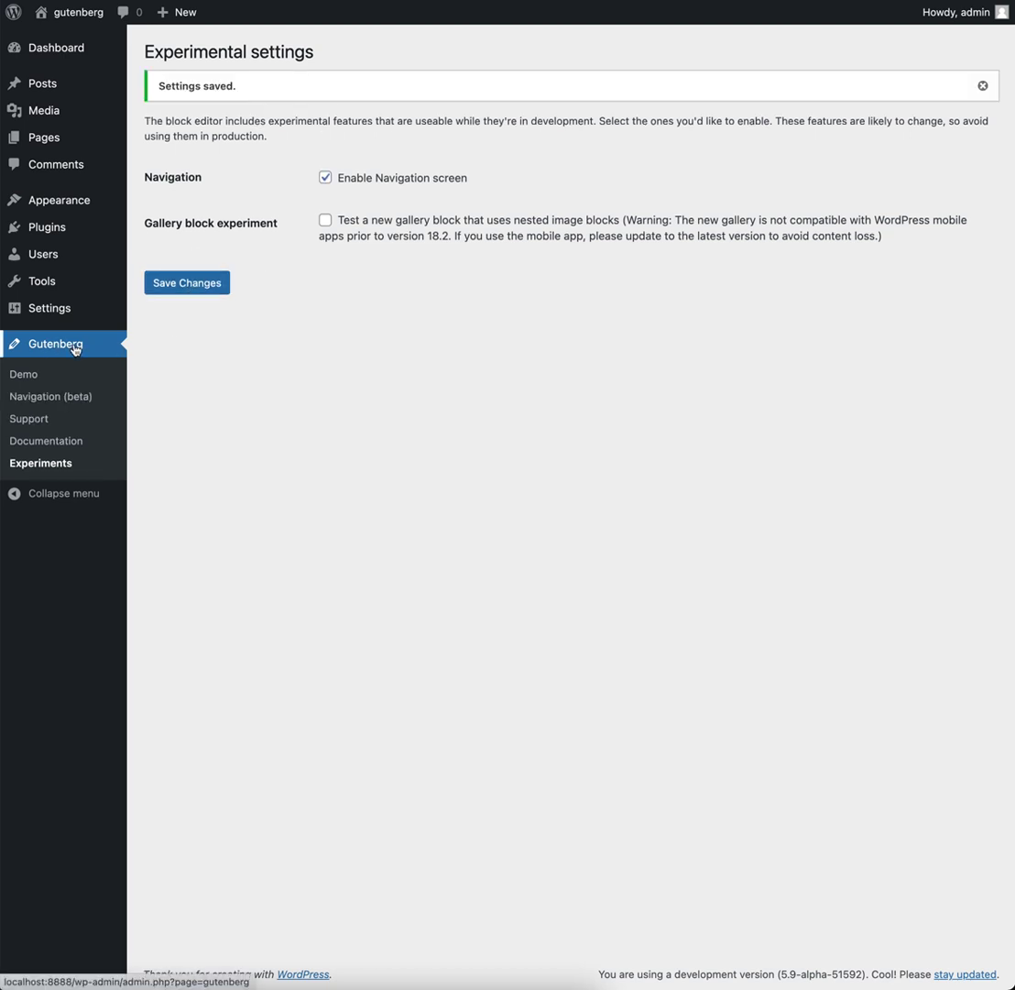
Step: Load Test Menu in the Navigation (beta) editor and briefly select its name
click(50, 405)
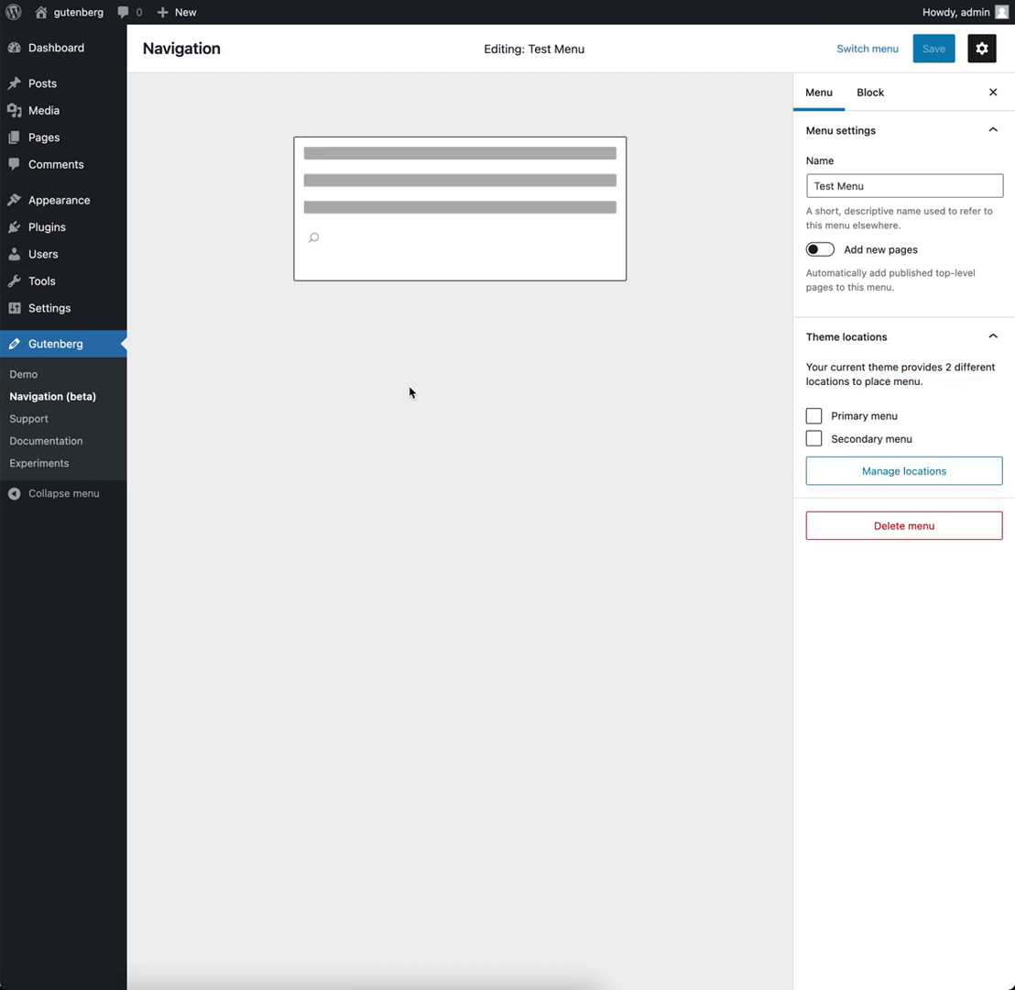
mouse_move(97, 199)
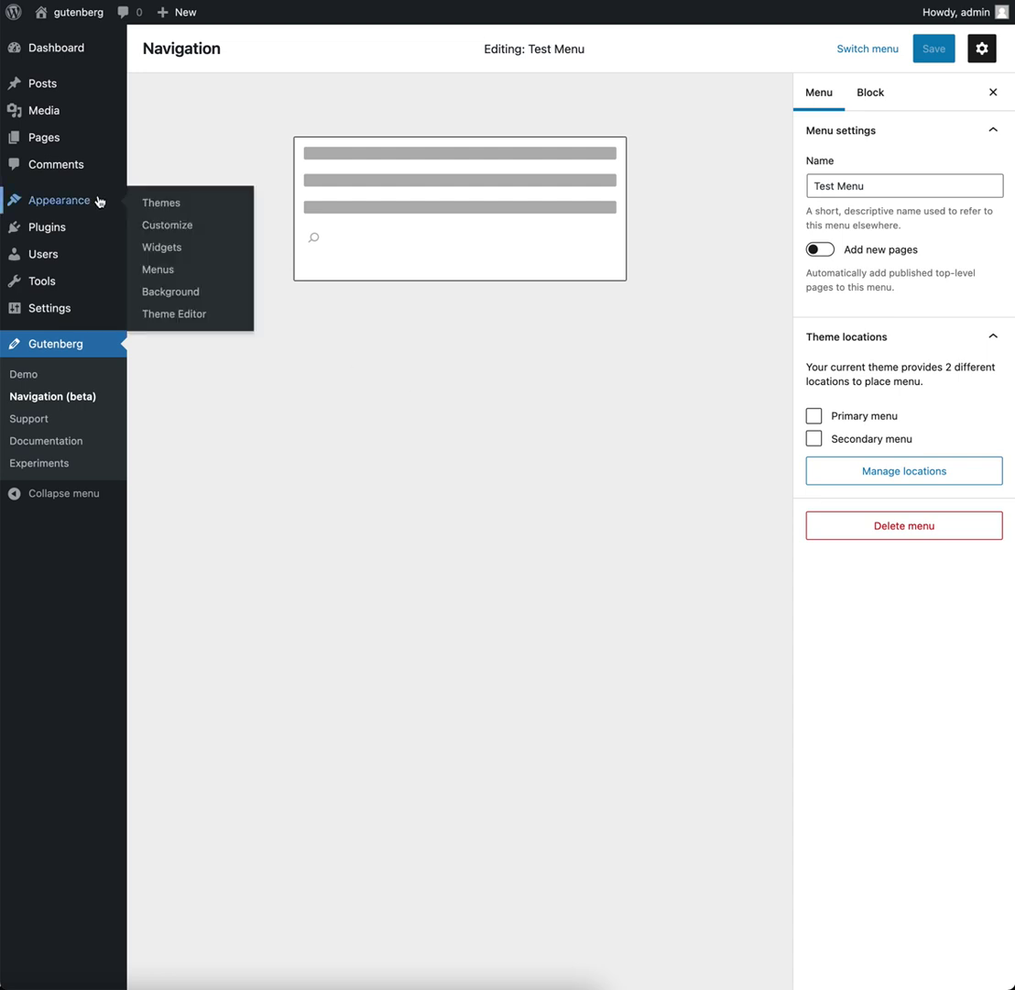
click(158, 269)
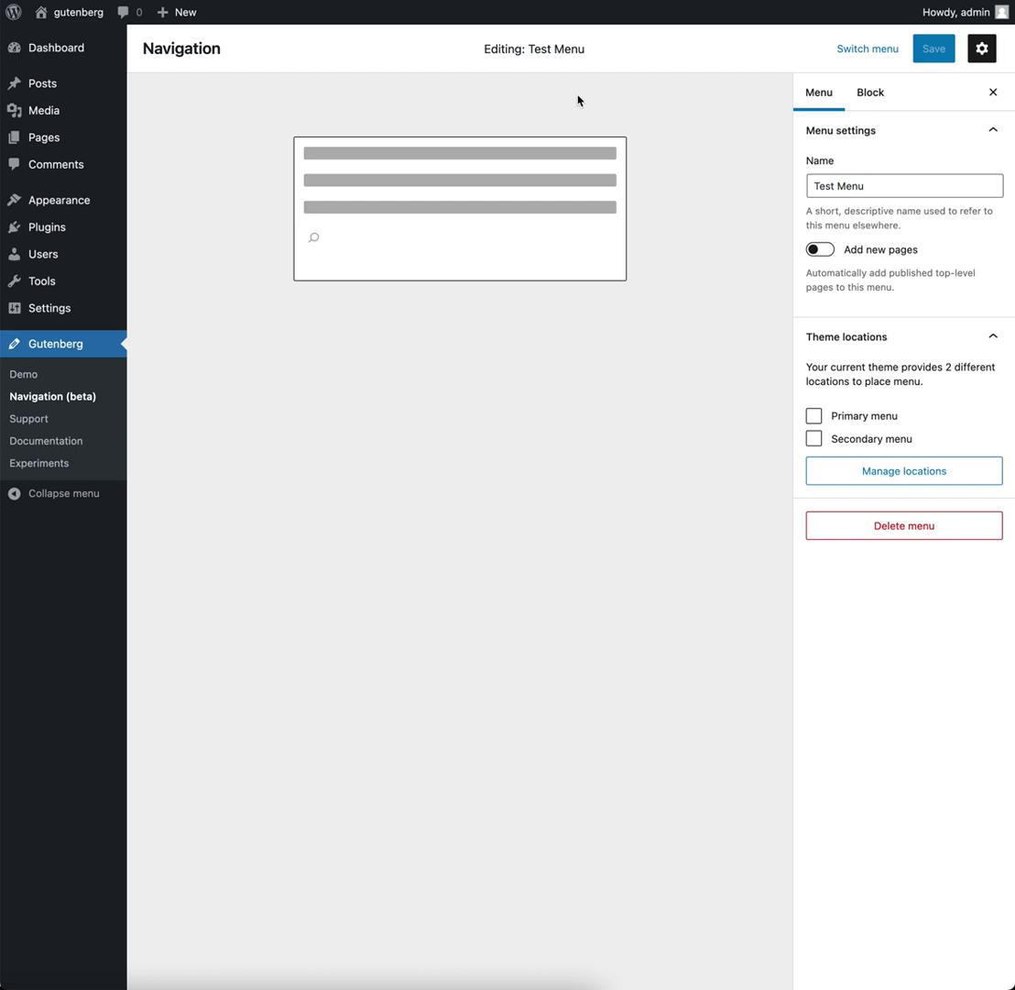
drag(926, 186, 786, 186)
click(952, 201)
Step: Tick and untick the Primary and Secondary locations, then select the navigation block
click(880, 418)
click(852, 440)
click(843, 417)
click(871, 440)
click(435, 180)
Step: Start the menu empty and add a page link to 'Non sit et magni earum repudiandae molestiae'
click(343, 229)
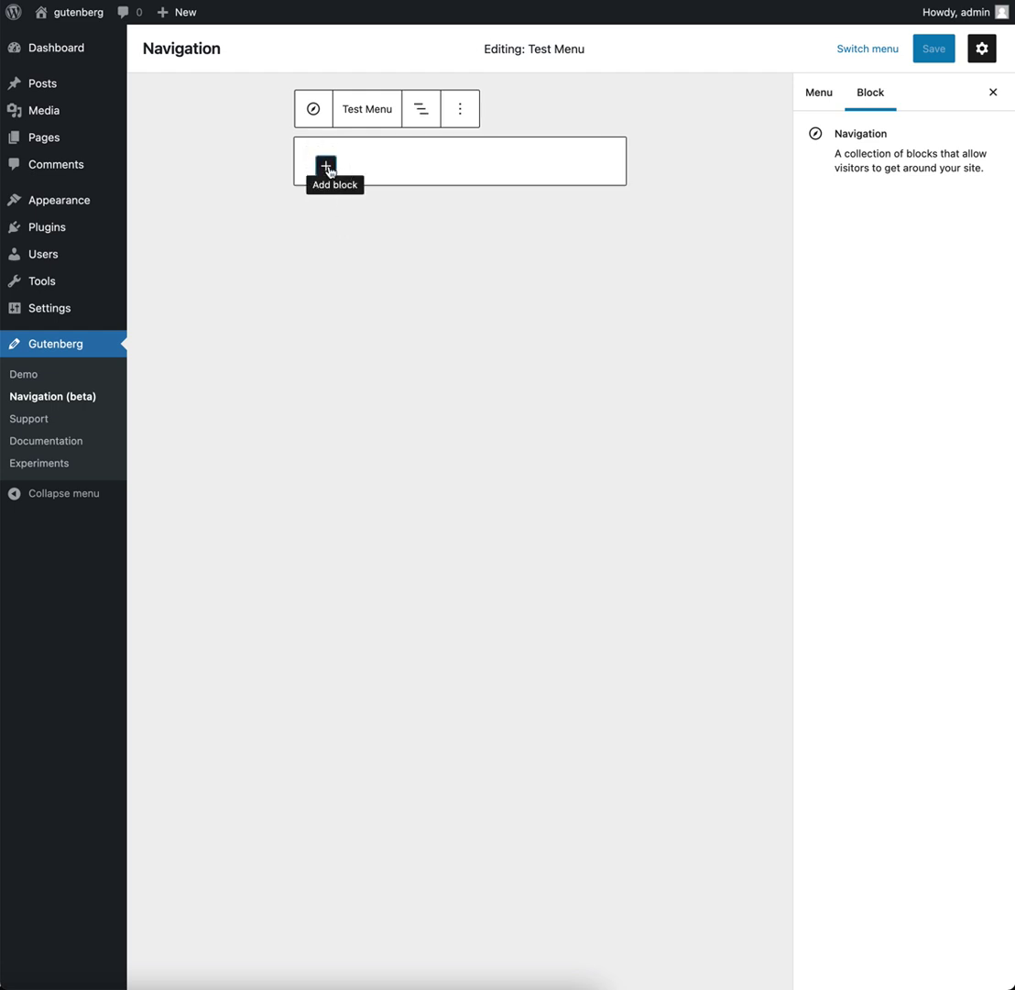
click(326, 166)
click(305, 240)
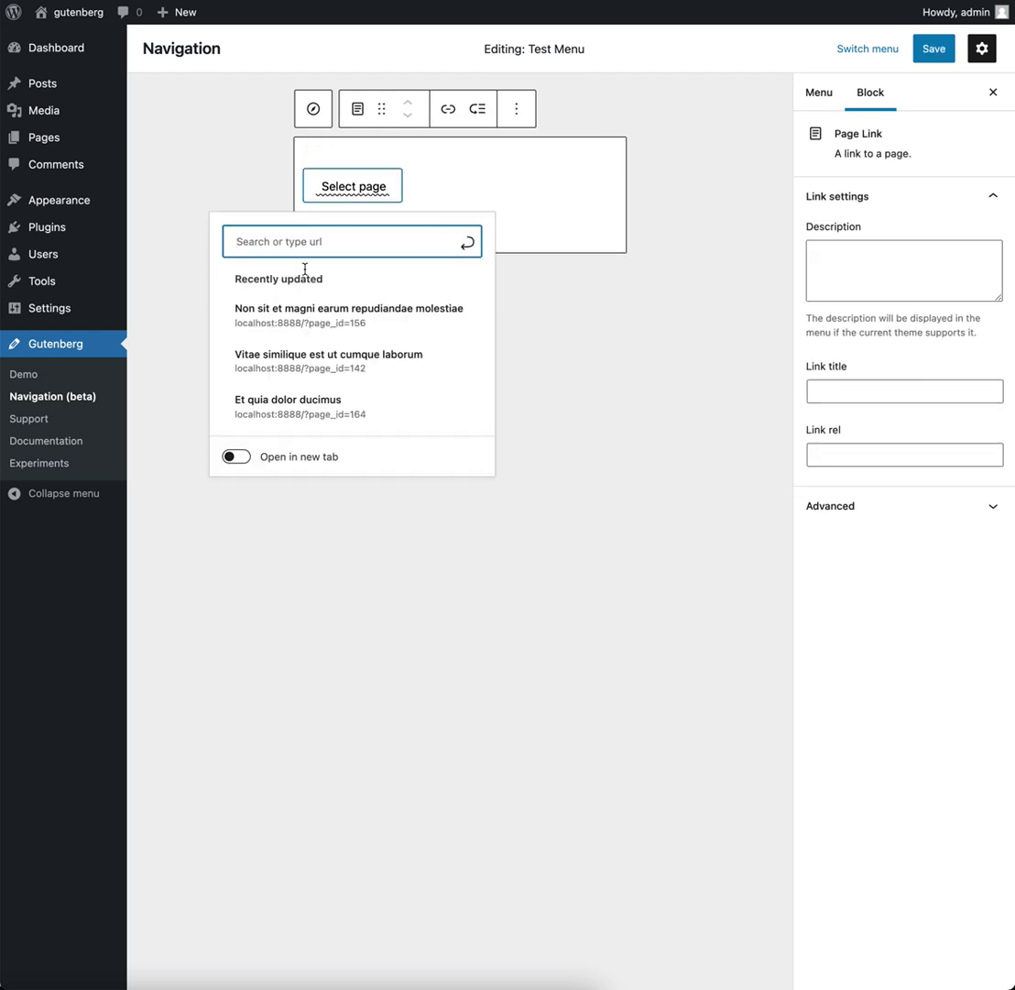
click(311, 317)
Step: Add a second page link to 'Et quia dolor ducimus' and move back to the first link
click(459, 234)
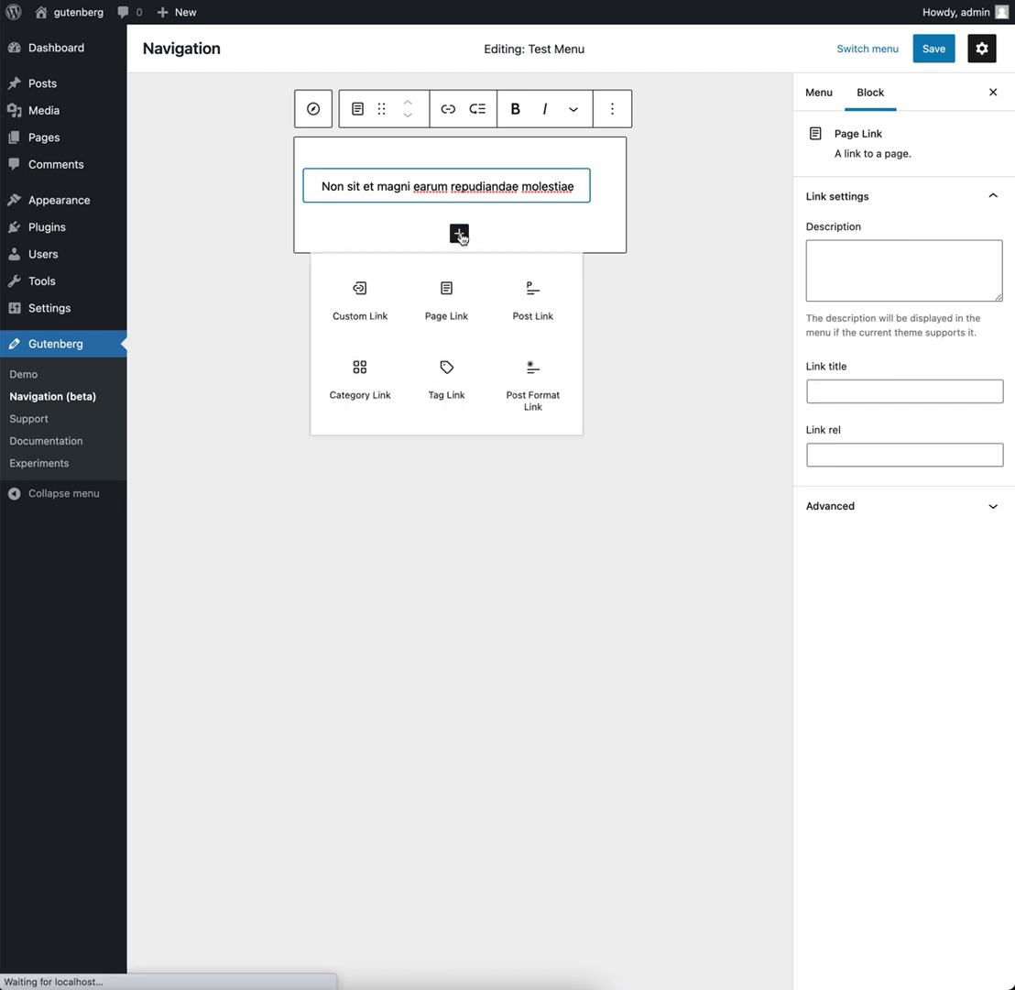
click(443, 307)
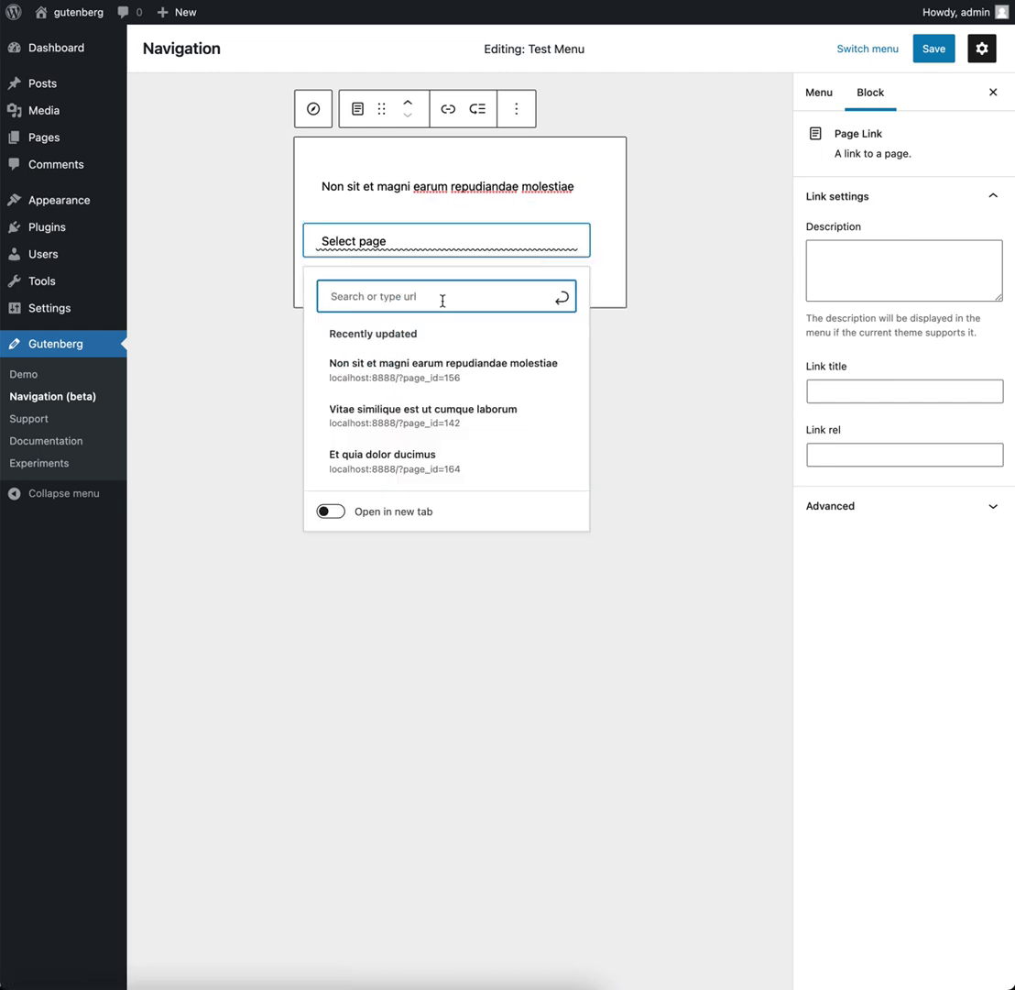
click(394, 471)
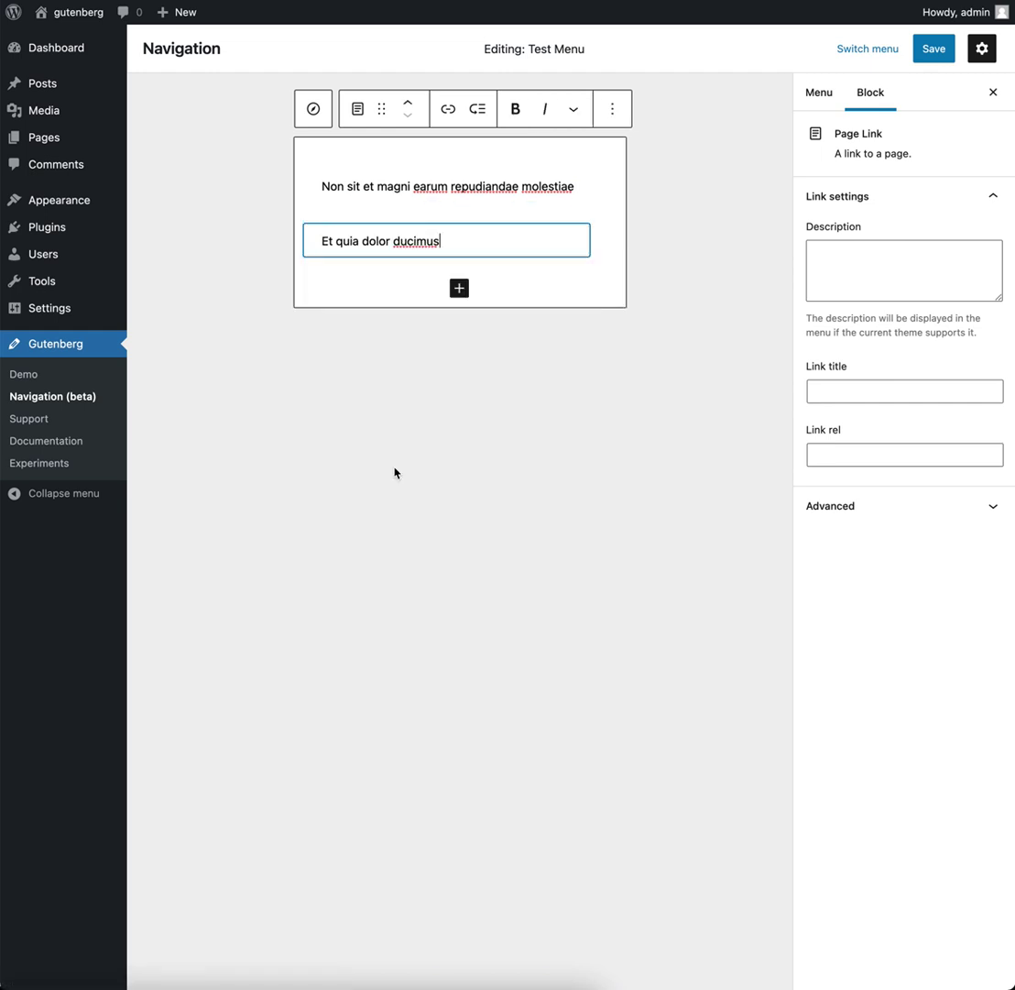
click(216, 241)
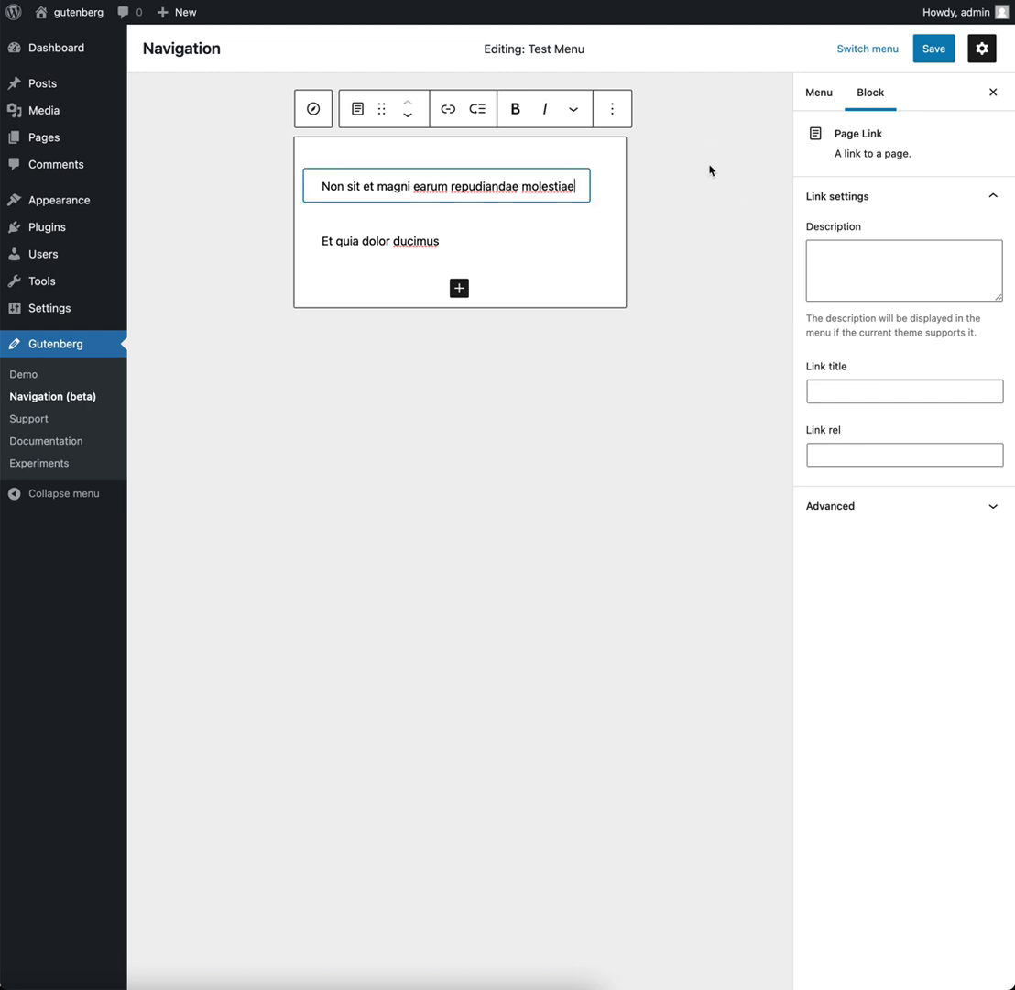
key(Up)
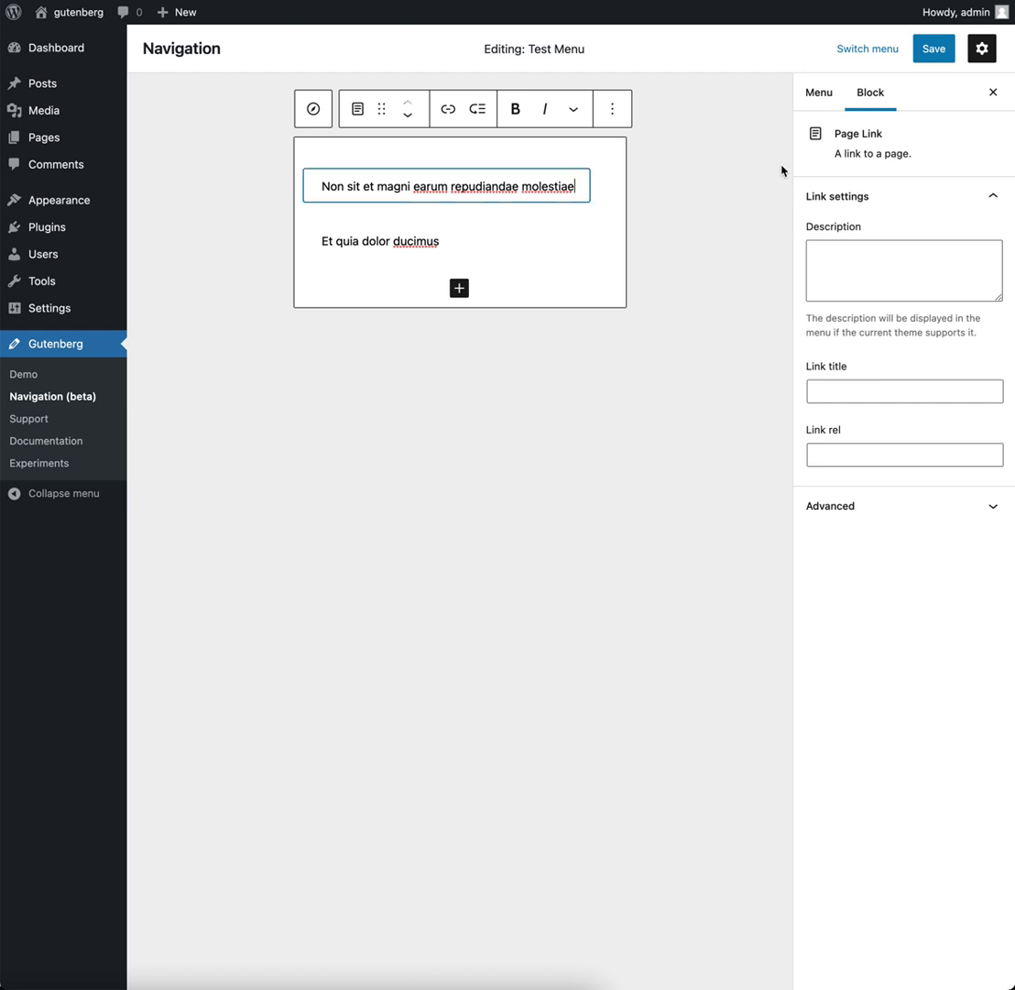